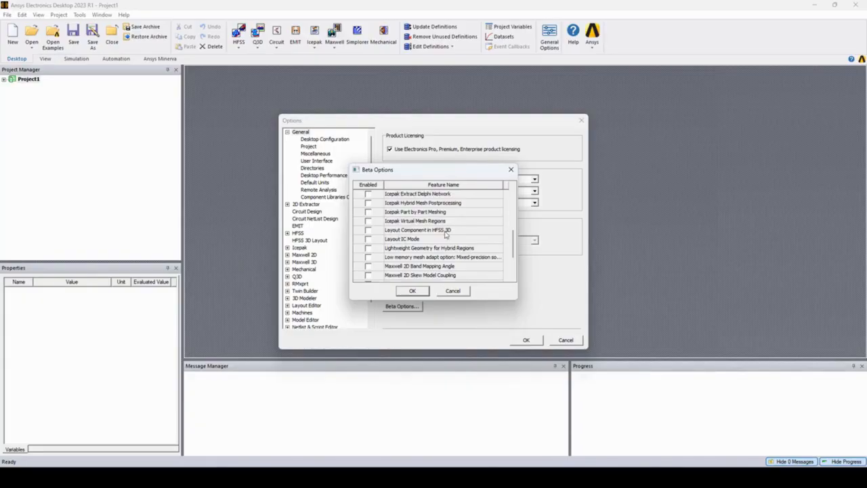
- Enable the Layout Component in HFSS 3D beta feature, accept the options and restart the application
click(369, 231)
click(420, 293)
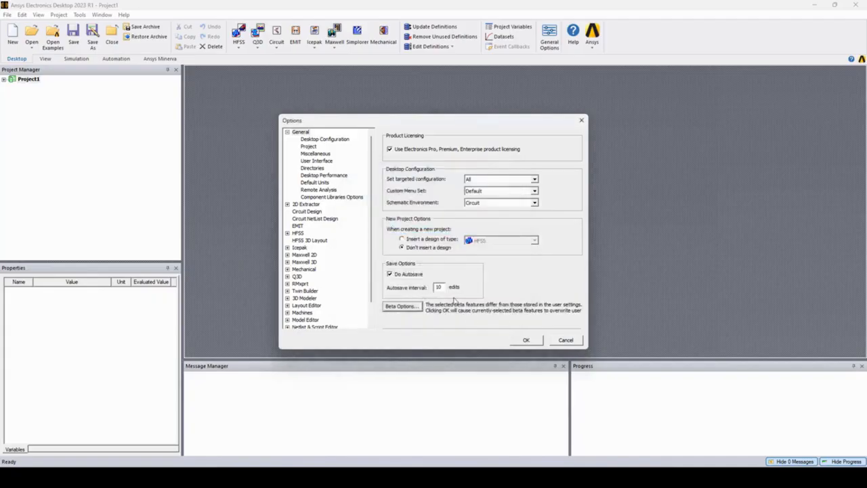
click(530, 341)
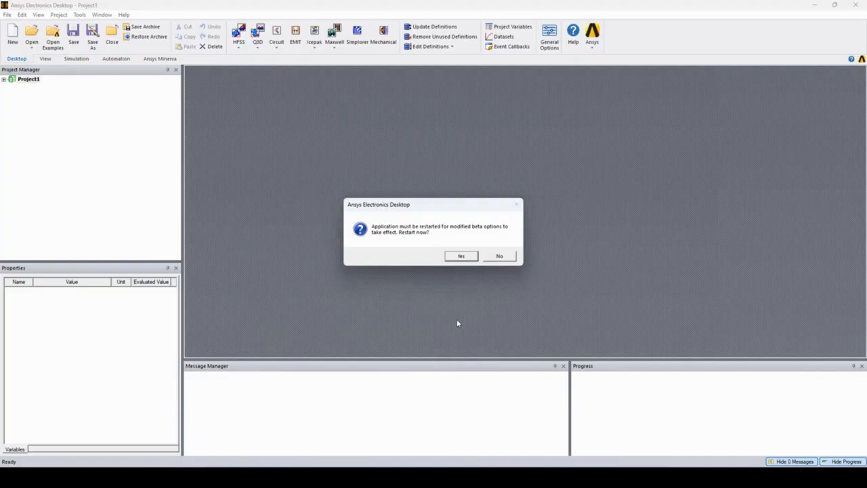
click(464, 258)
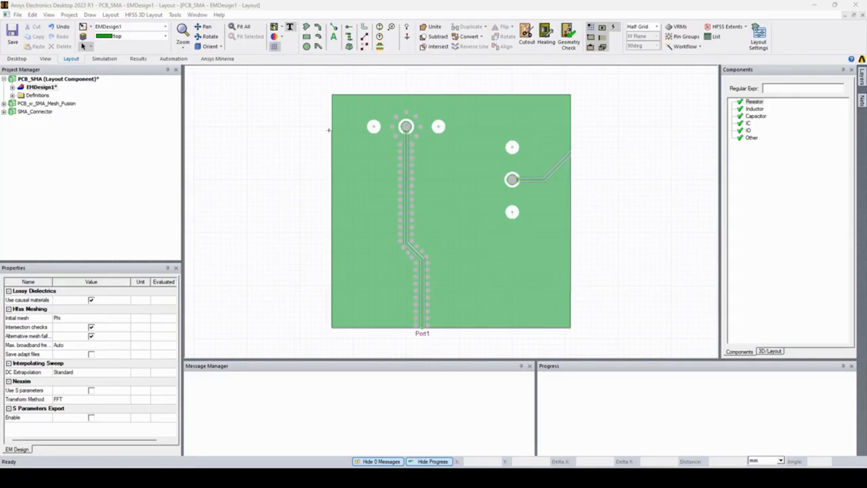
- Create a coordinate system at the center of the signal pad ending the via-fenced trace, at 0, 10 mm
click(91, 15)
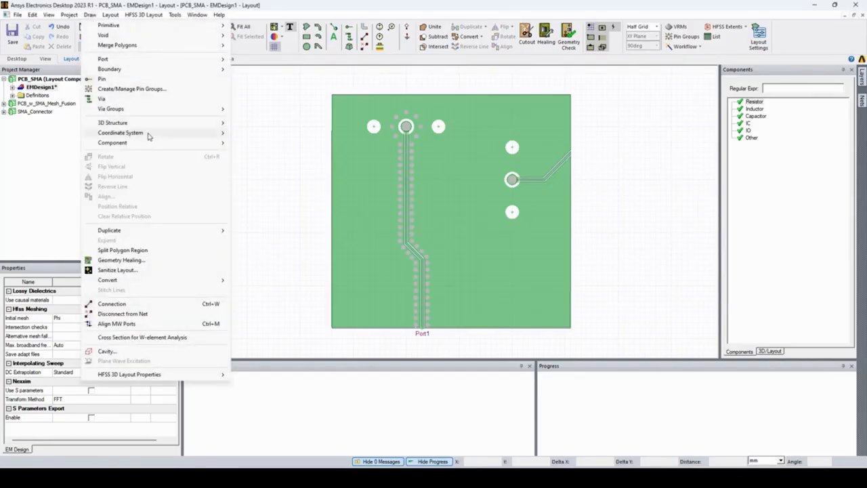
mouse_move(147, 132)
click(249, 134)
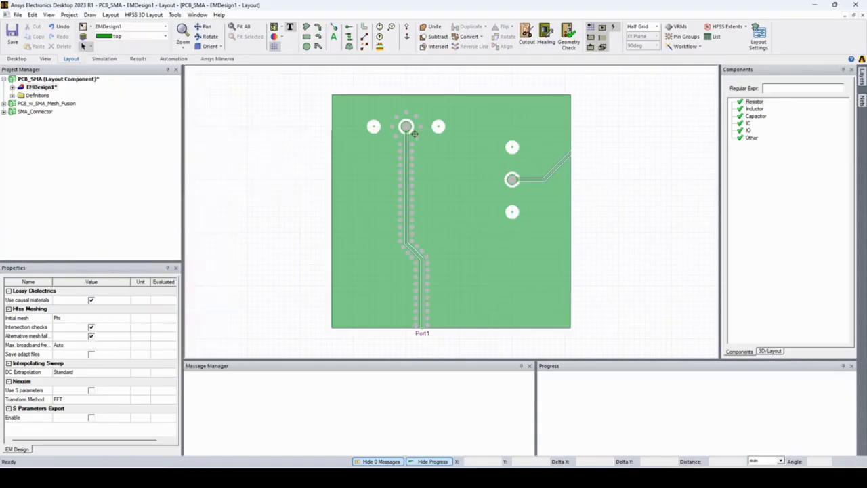
scroll(465, 132, up, 1)
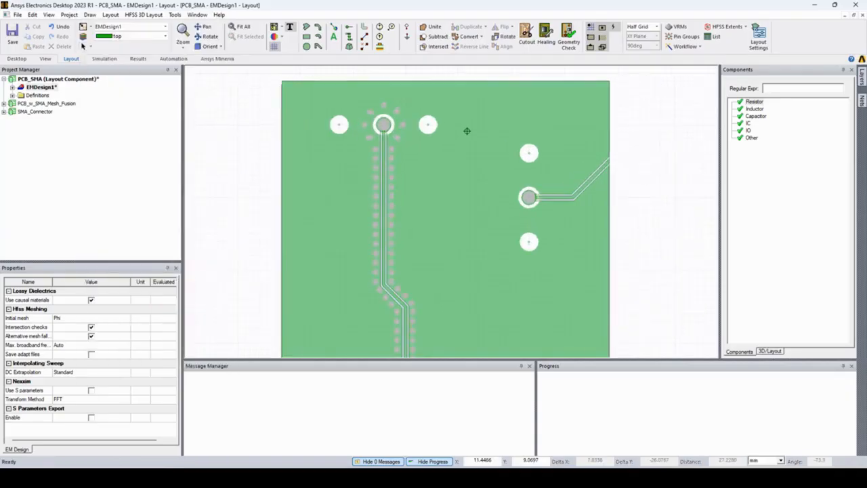
click(384, 124)
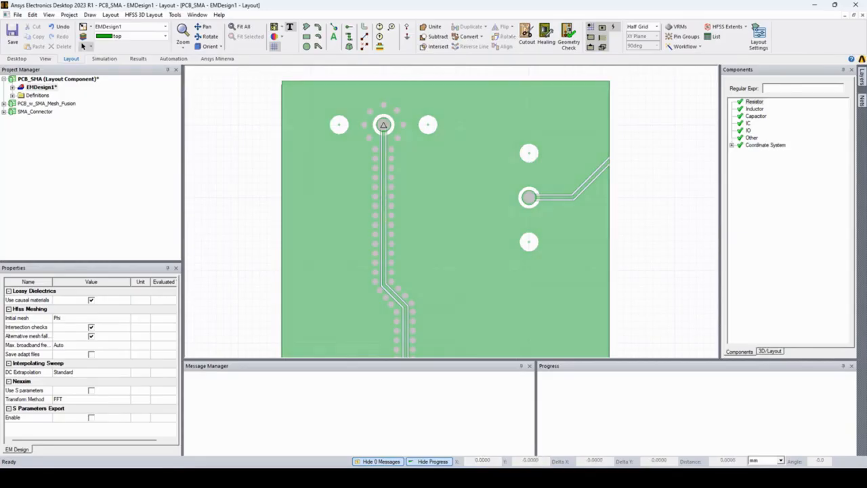
- Color the coordinate system CS_1 red and lock its position
click(731, 146)
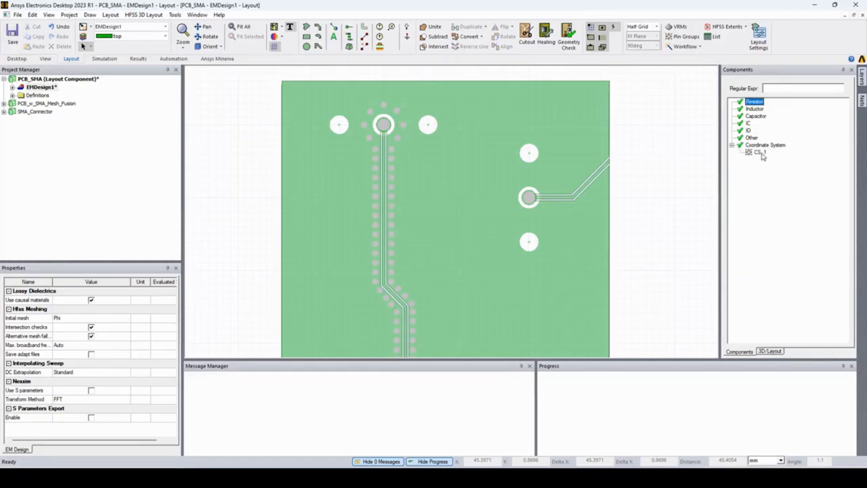
click(761, 155)
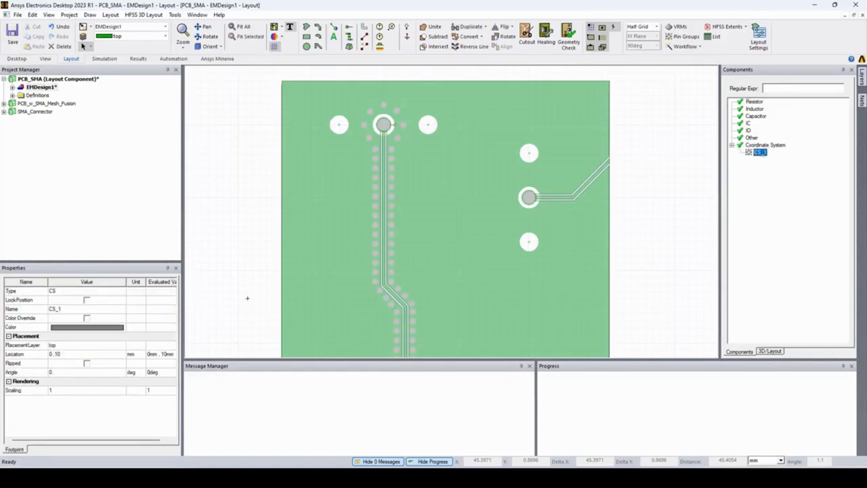
click(108, 328)
click(341, 196)
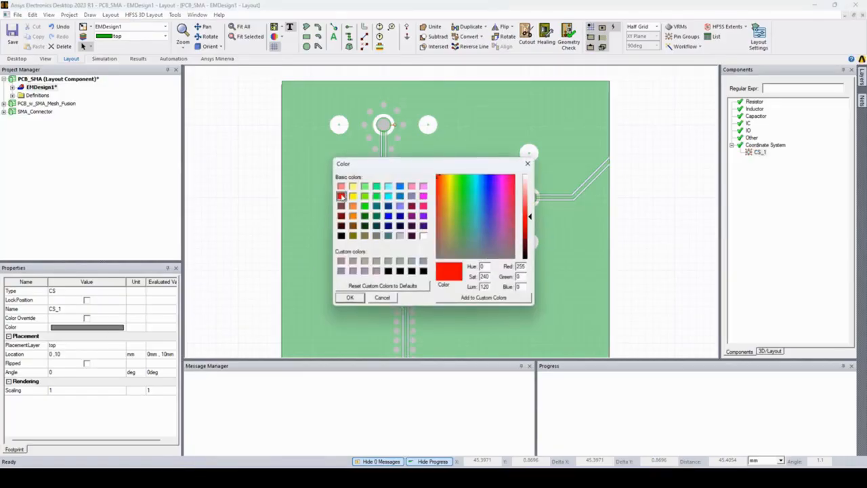
click(350, 297)
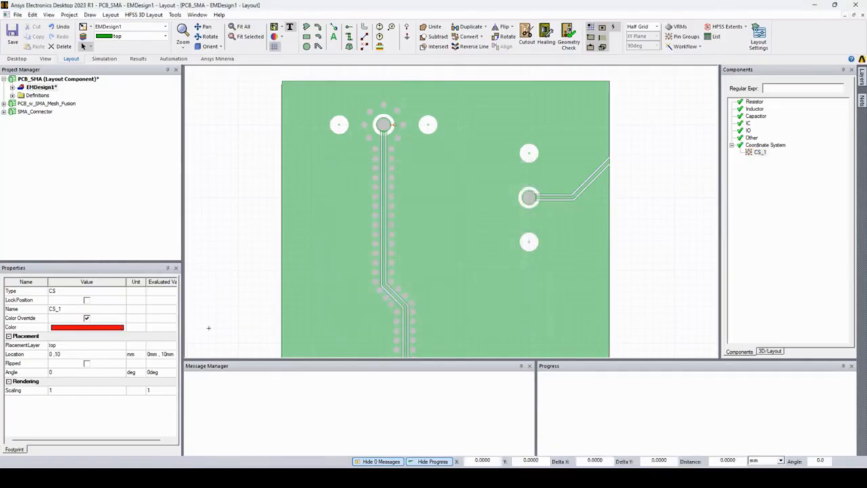
click(86, 300)
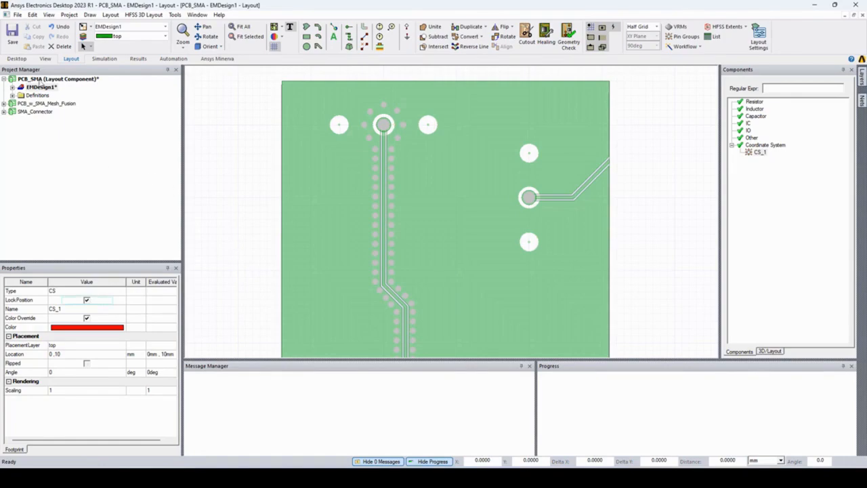
click(53, 87)
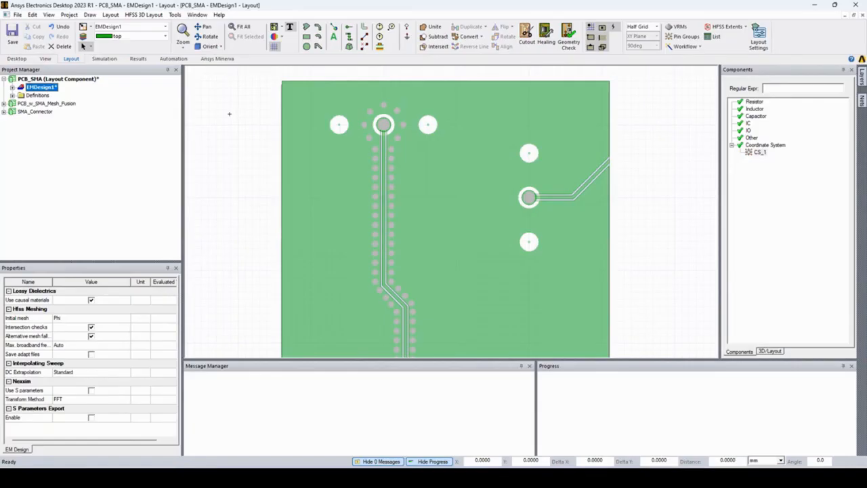
click(49, 14)
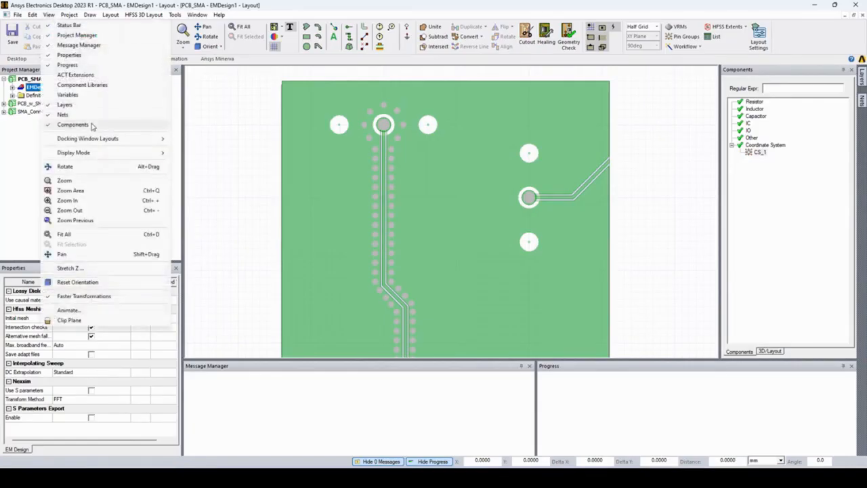
click(14, 145)
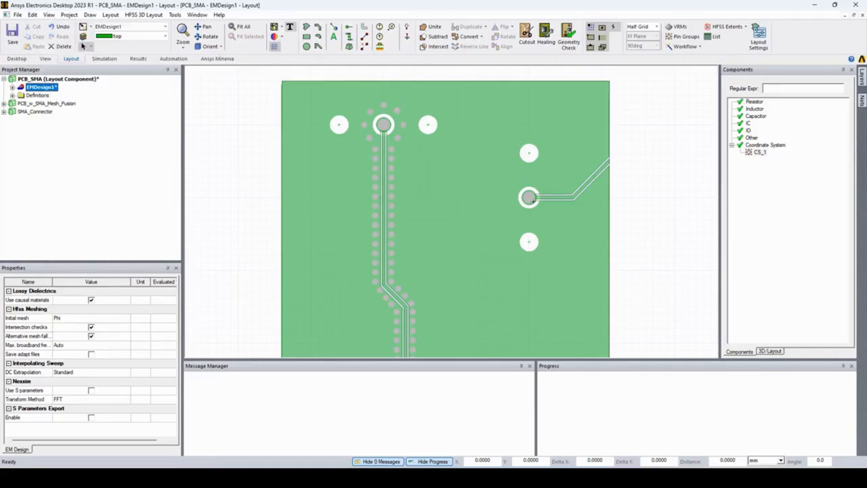
- Create a second coordinate system at the center of the other connector's signal pad, at 20, 0 mm
click(92, 14)
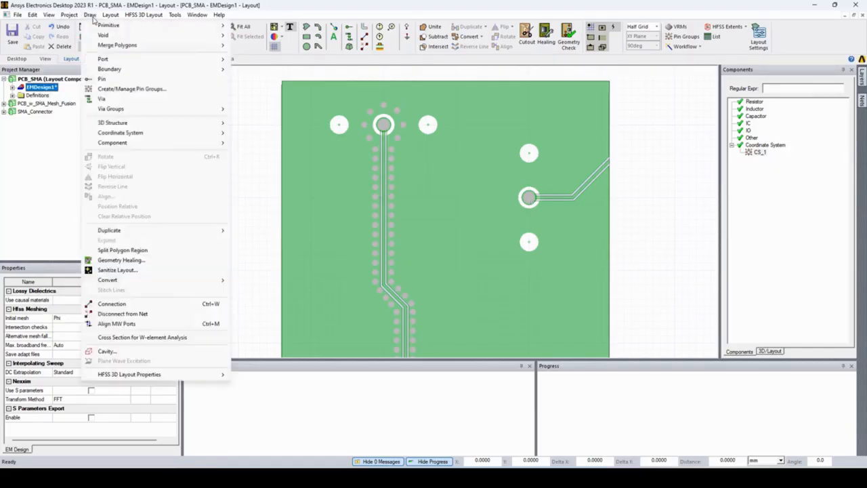
mouse_move(155, 132)
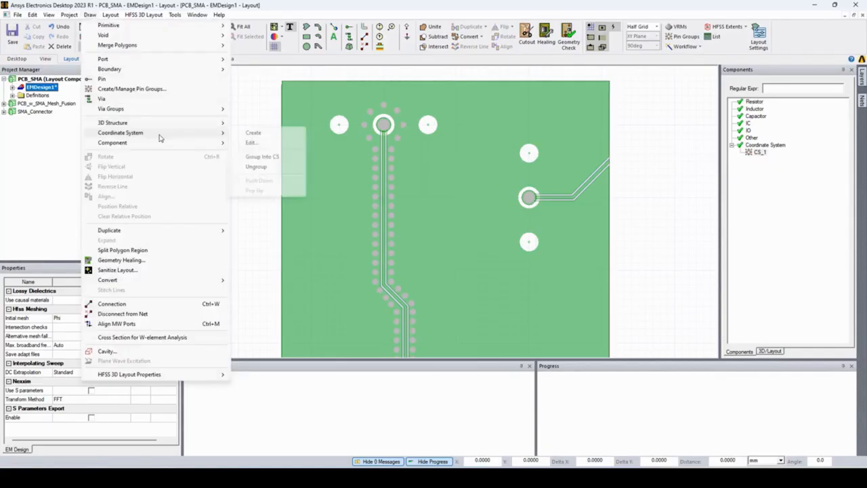
click(239, 134)
scroll(550, 202, up, 3)
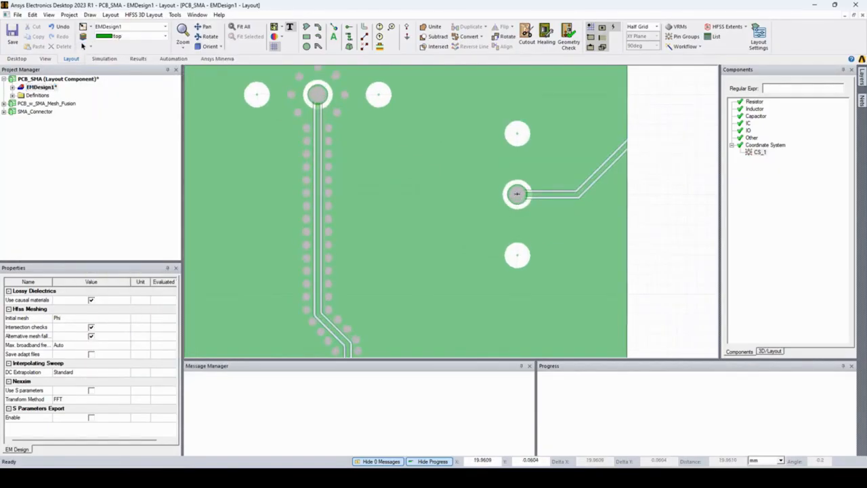
click(517, 195)
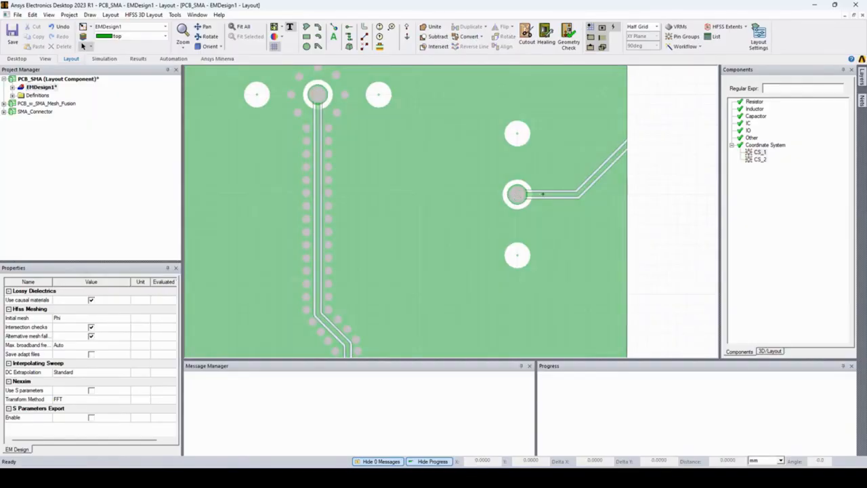
- Color the coordinate system CS_2 red
click(760, 160)
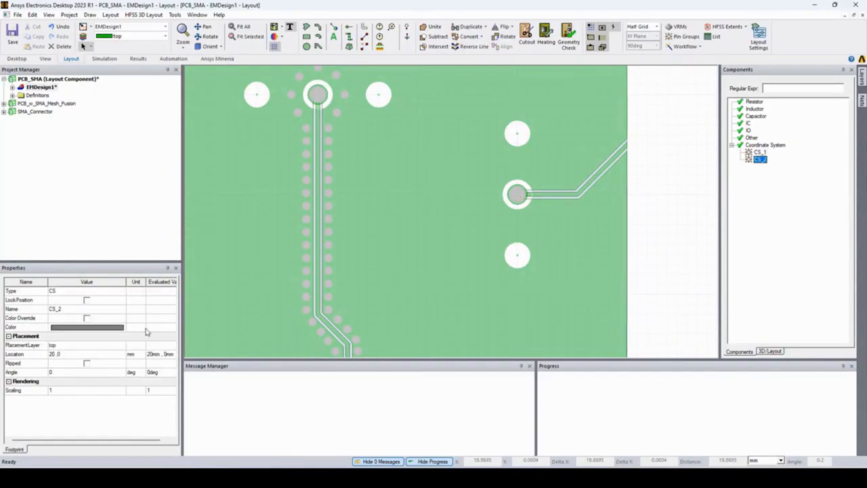
click(87, 327)
click(341, 196)
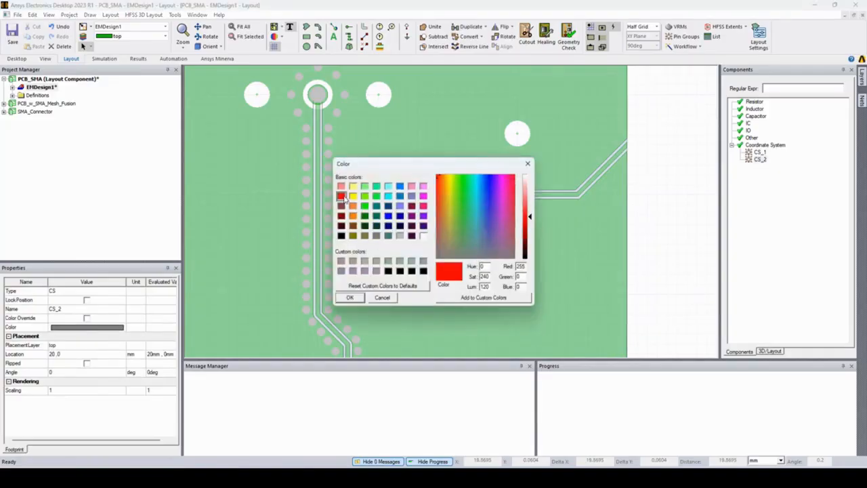
click(349, 298)
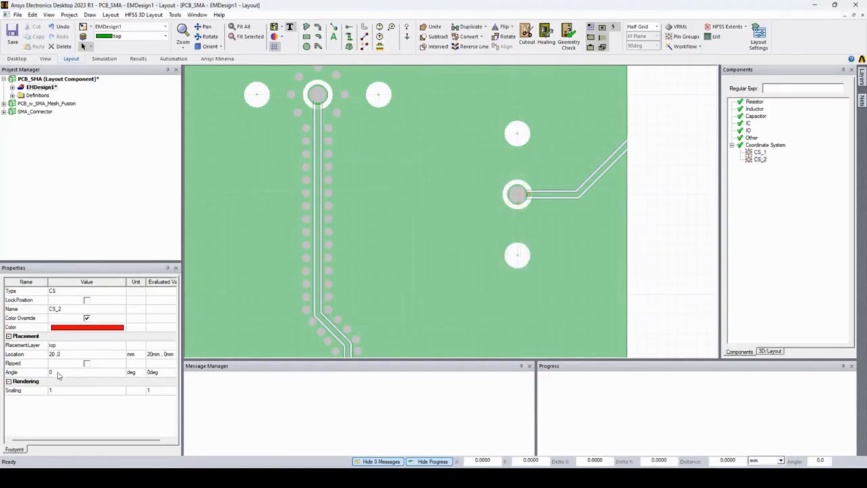
- Set the angle of CS_2 to 90 degrees and lock its position
click(58, 371)
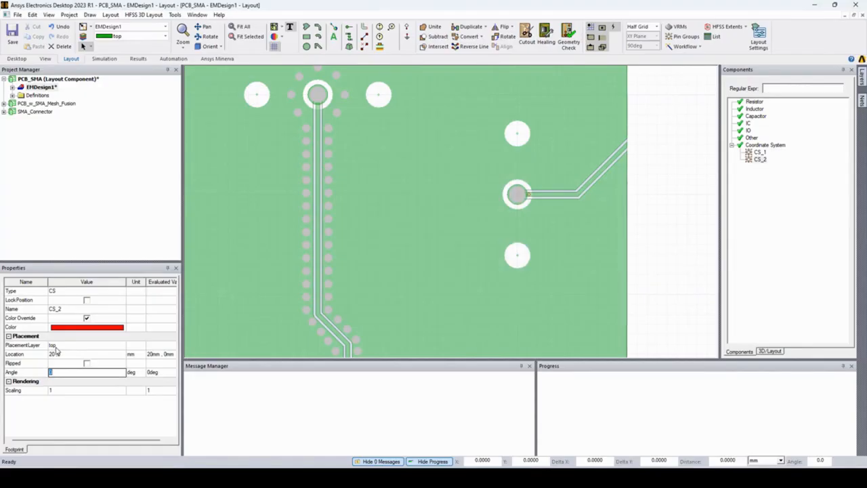
key(Return)
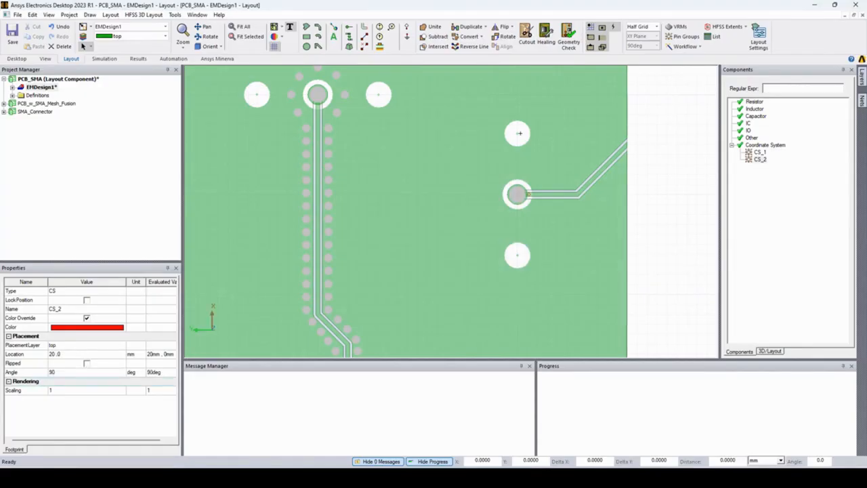
click(86, 299)
click(54, 88)
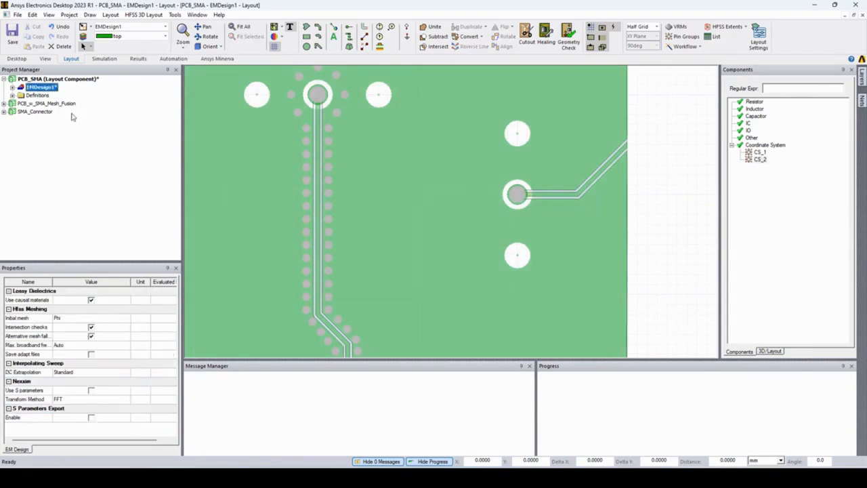
- Export the PCB layout as a layout component file named PCB_SMA_EMDesign in the Demo folder, accepting the default component information
key(ctrl+d)
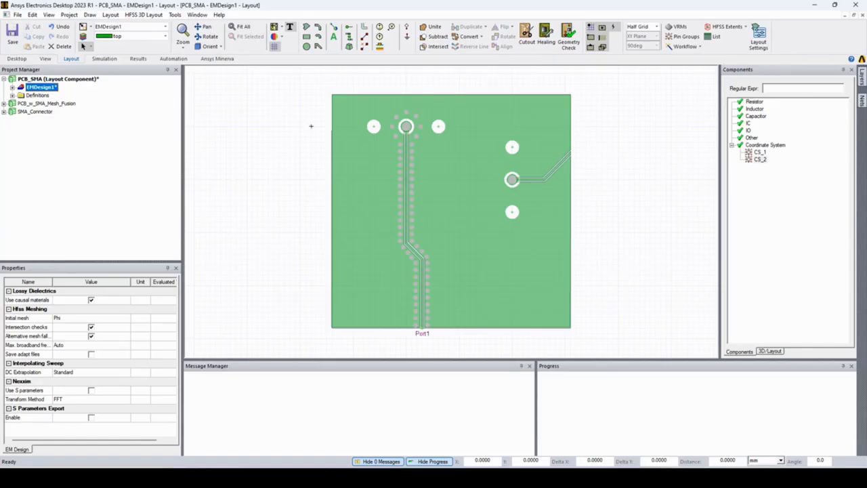
click(111, 15)
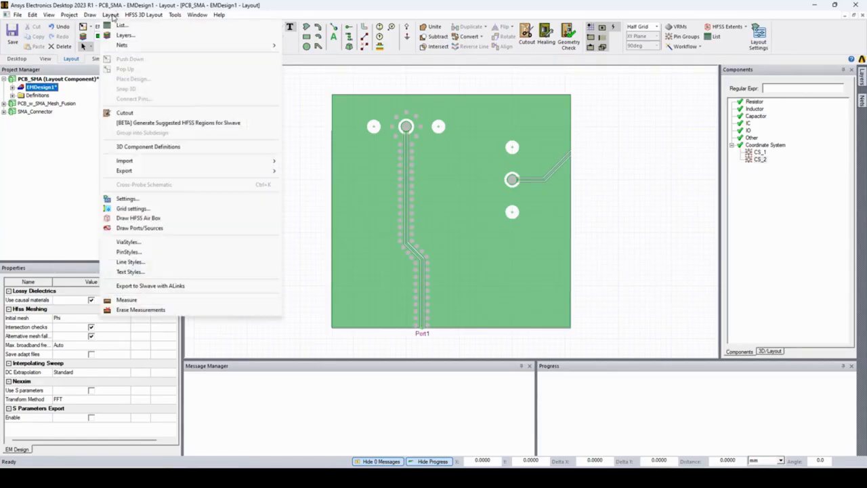
mouse_move(165, 174)
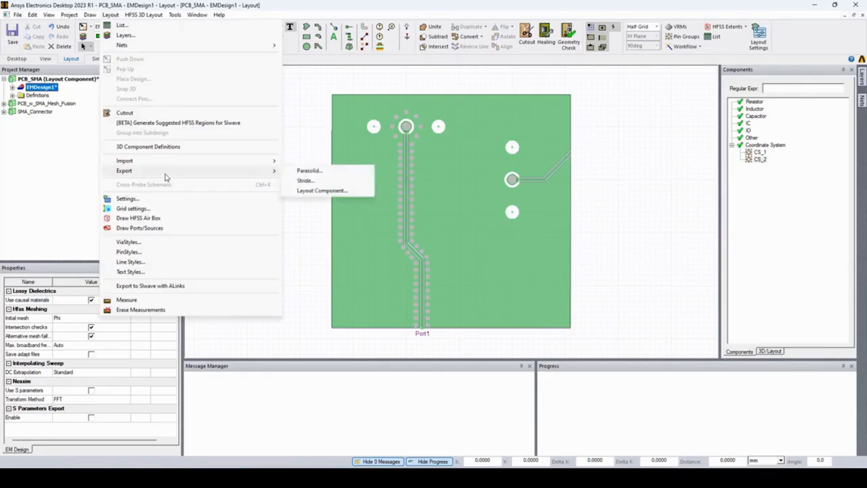
click(323, 191)
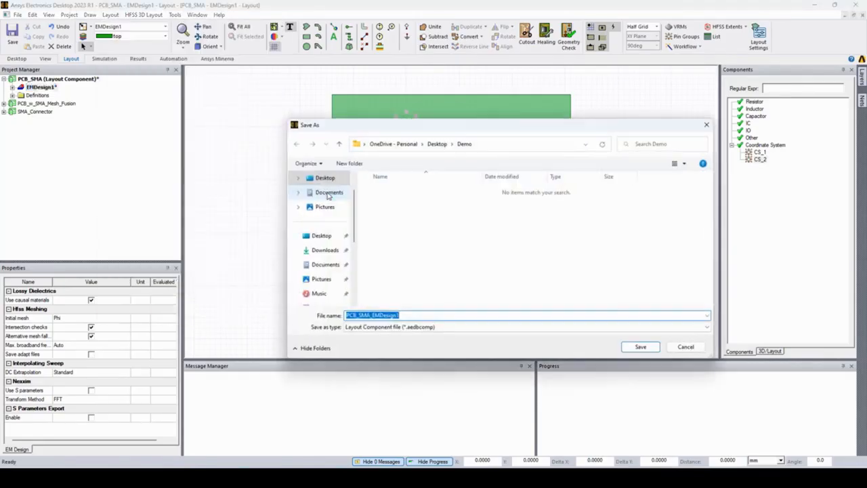
click(406, 315)
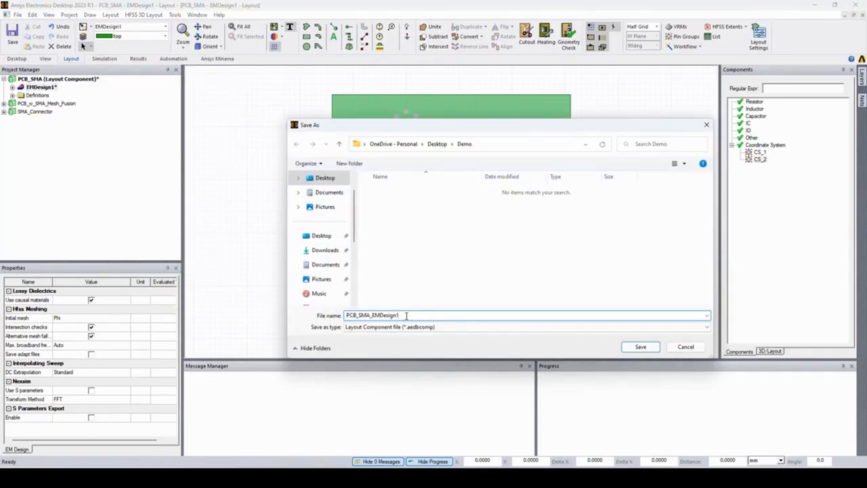
click(641, 348)
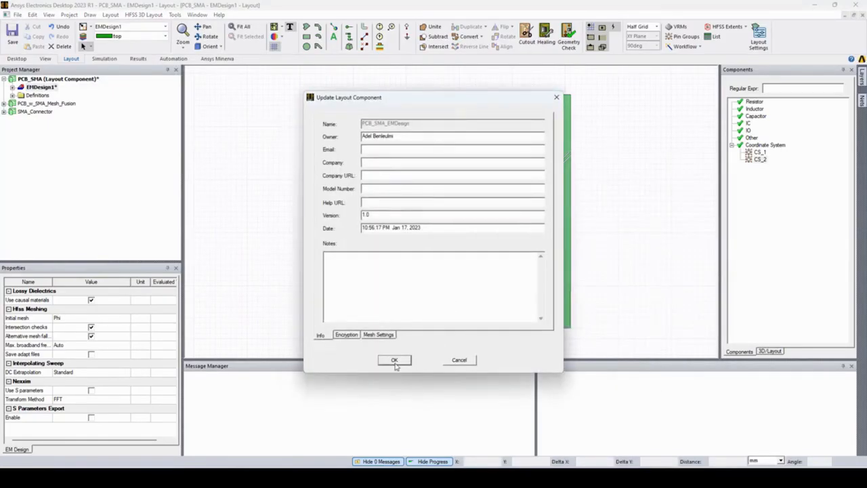
click(394, 360)
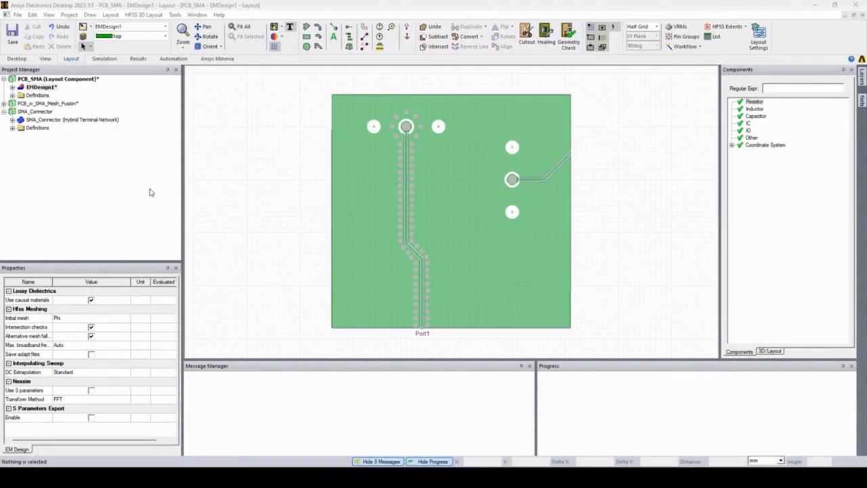
- Open the SMA_Connector design and examine where its Global coordinate system sits relative to the connector pin
double_click(38, 122)
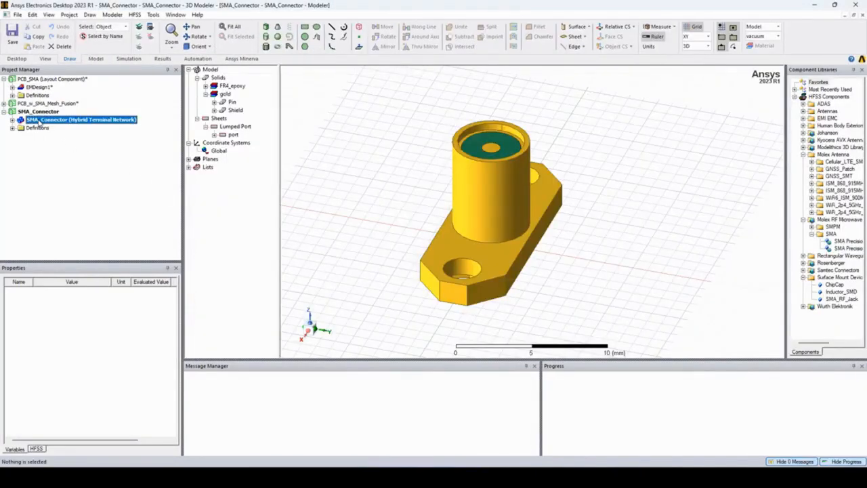
click(13, 120)
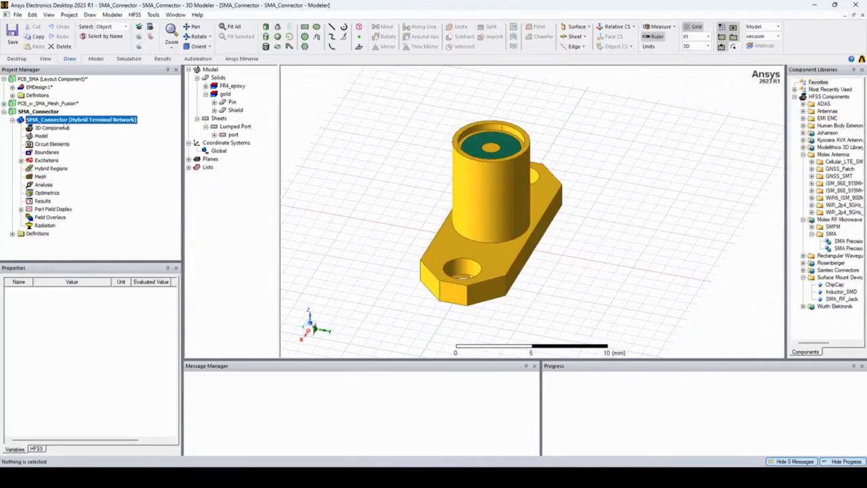
click(220, 152)
double_click(221, 151)
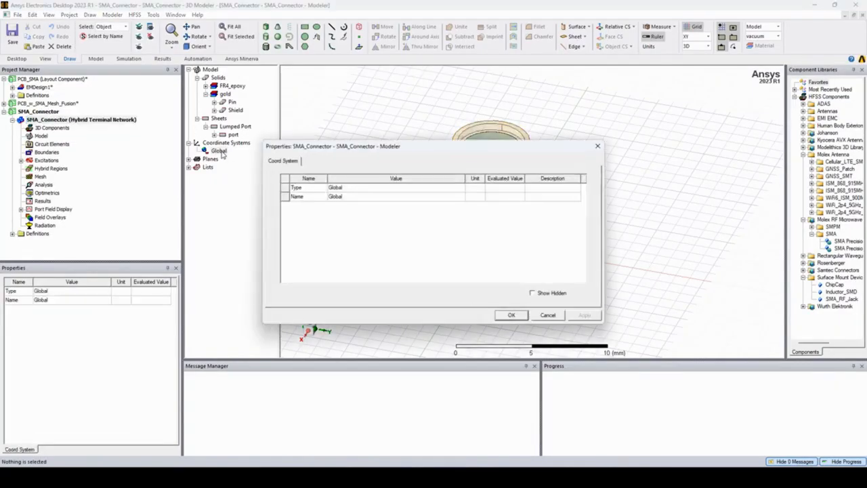
click(598, 147)
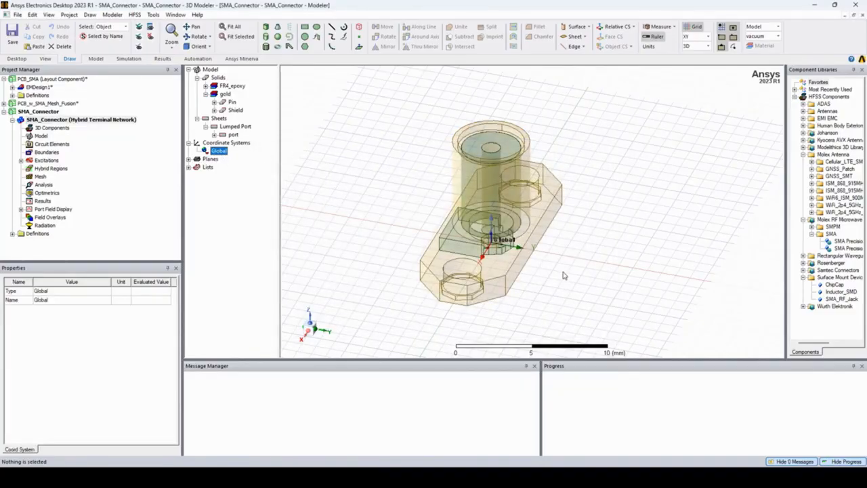
scroll(534, 252, up, 5)
scroll(533, 252, up, 4)
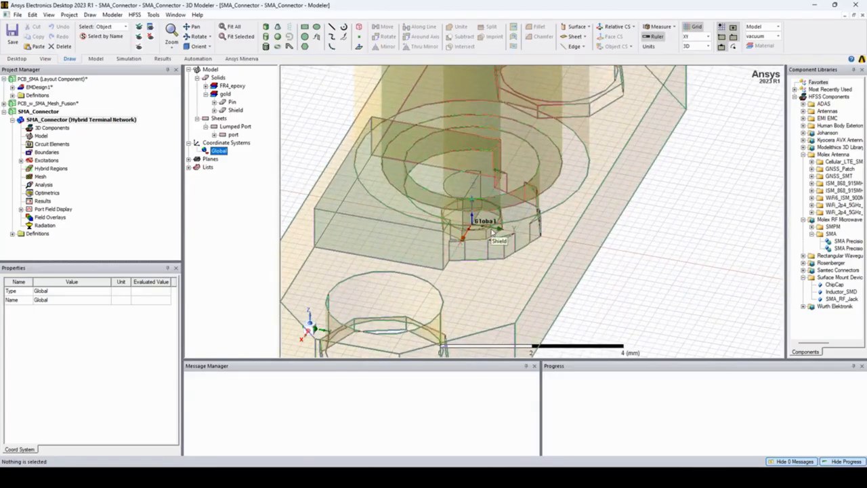
- Create a 3D component named SMA_Connector from the entire connector model and save it in the Demo folder, replacing the existing file
scroll(489, 231, down, 4)
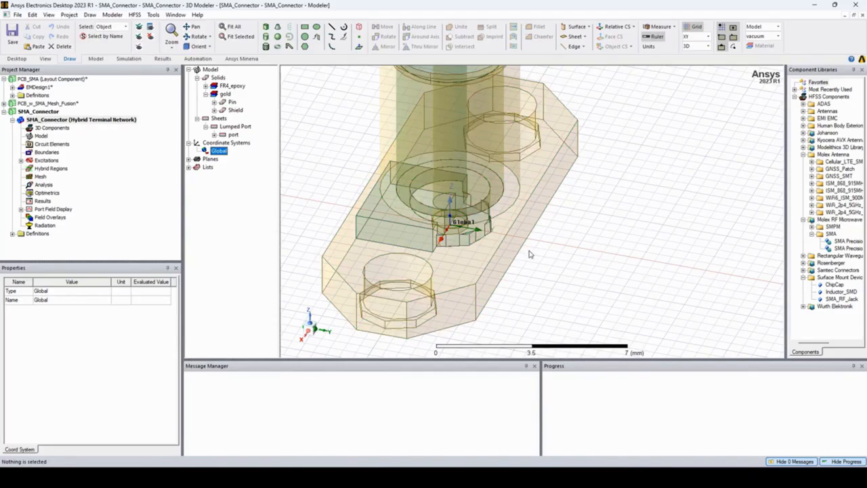
scroll(535, 271, down, 3)
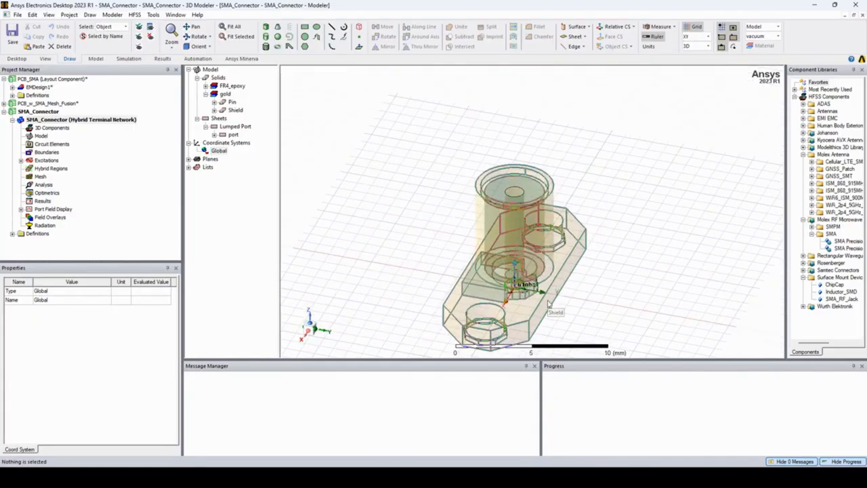
shift+drag(542, 292, 533, 262)
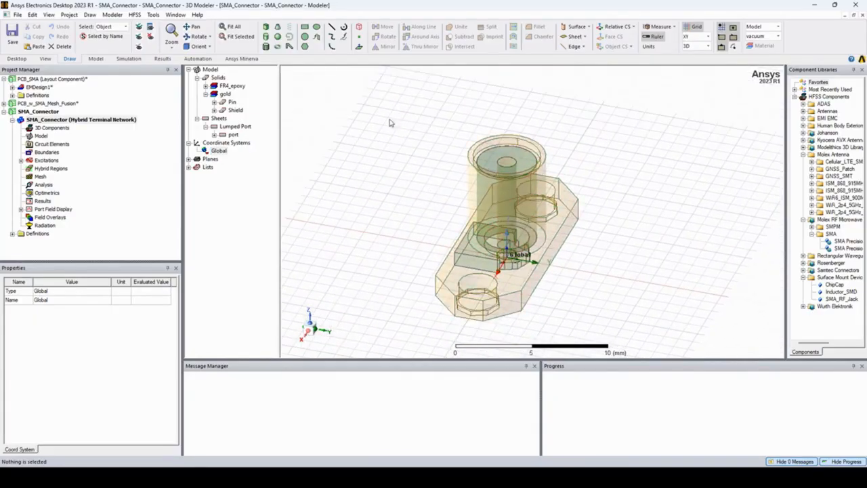
drag(390, 121, 608, 335)
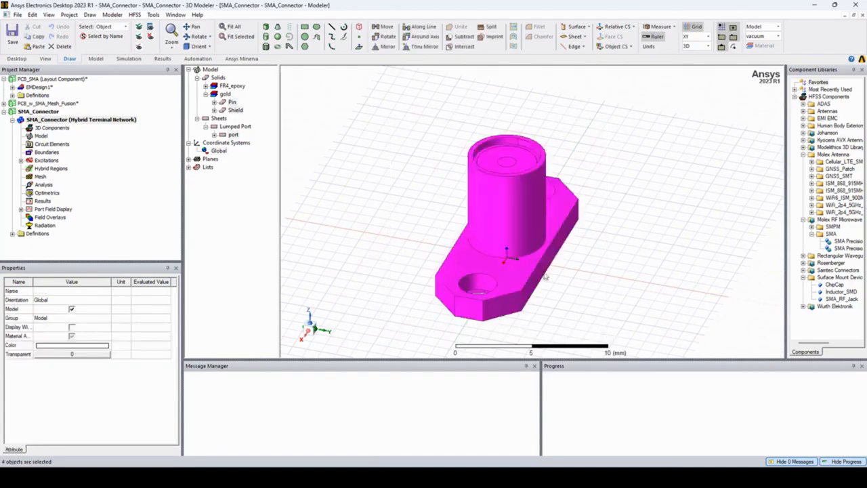
right_click(491, 200)
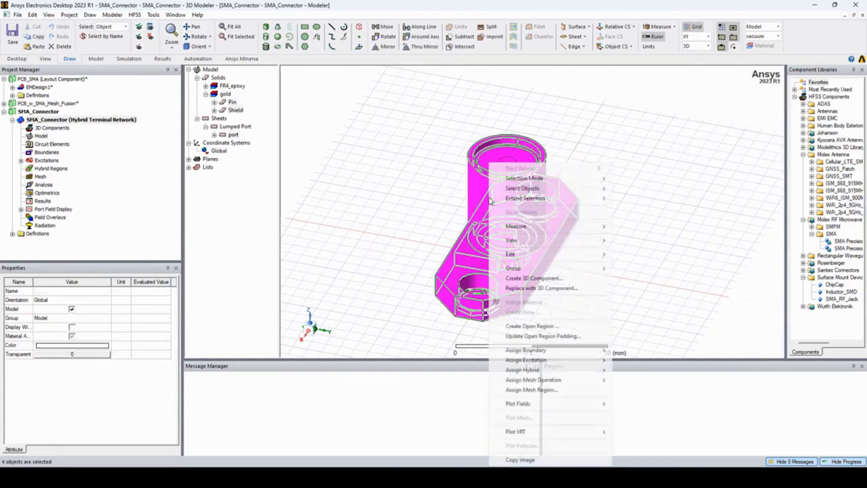
click(545, 280)
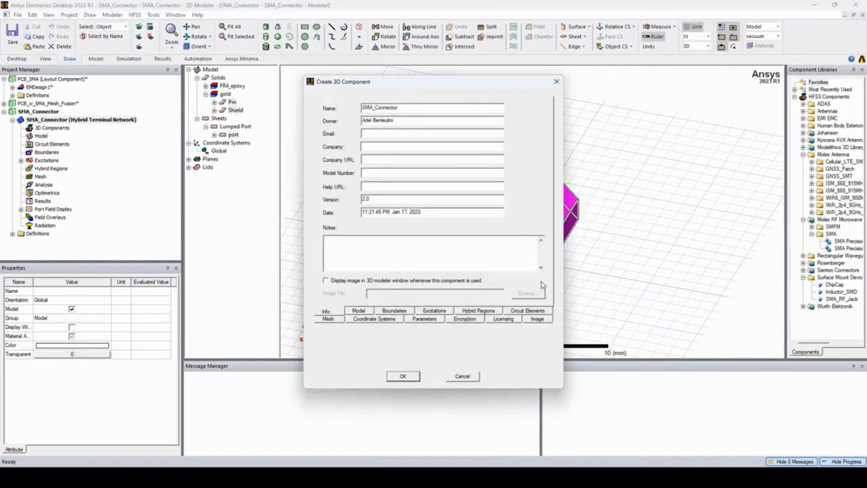
click(410, 377)
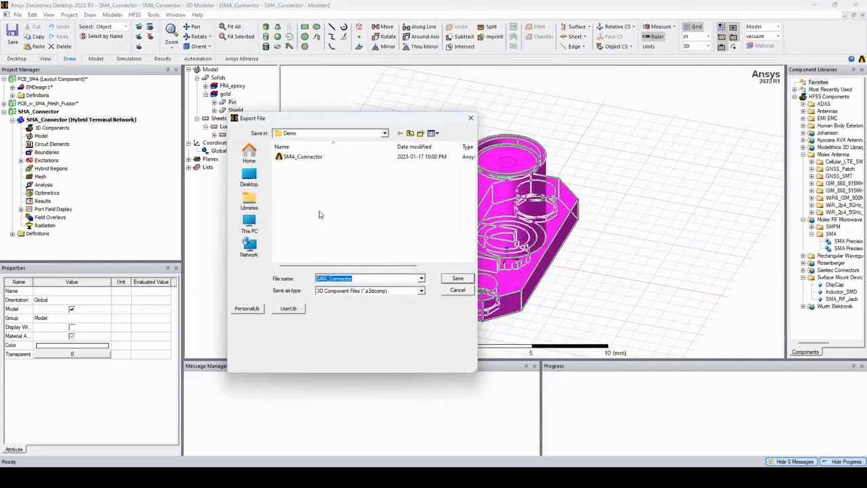
click(456, 278)
click(455, 238)
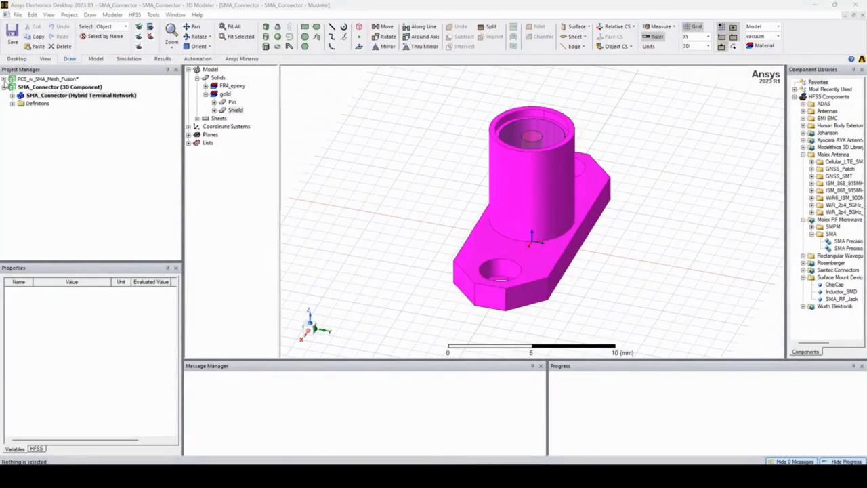
- Open HFSSDesign1 in the PCB_w_SMA_Mesh_Fusion project and expand its design tree
click(5, 79)
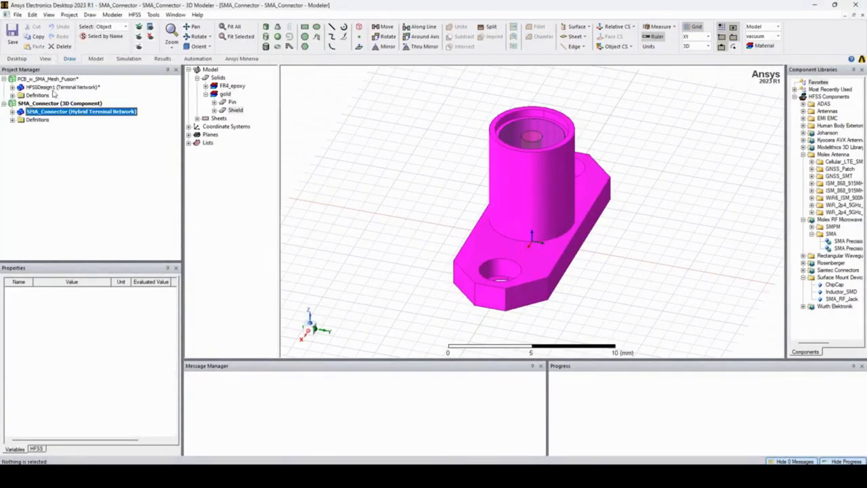
double_click(54, 90)
click(12, 87)
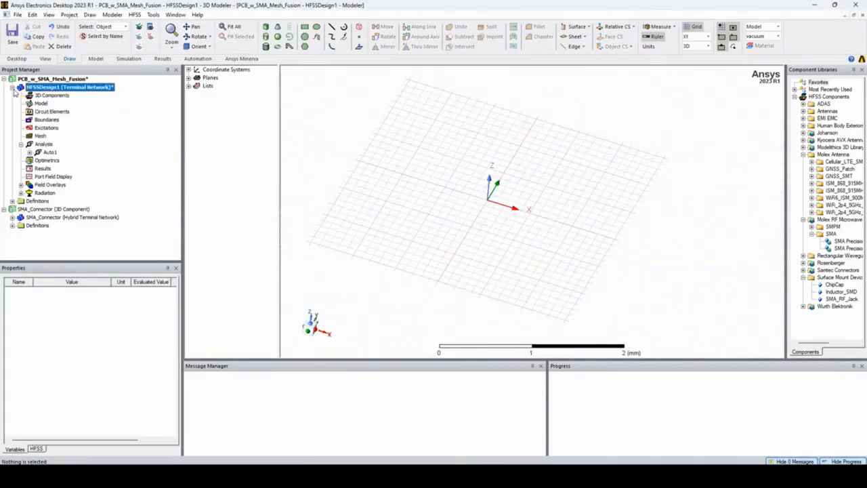
- Create layout component LC1 from the PCB_SMA_EMDesign file, including CS_1 and CS_2 and keeping Global as the reference coordinate system
right_click(65, 95)
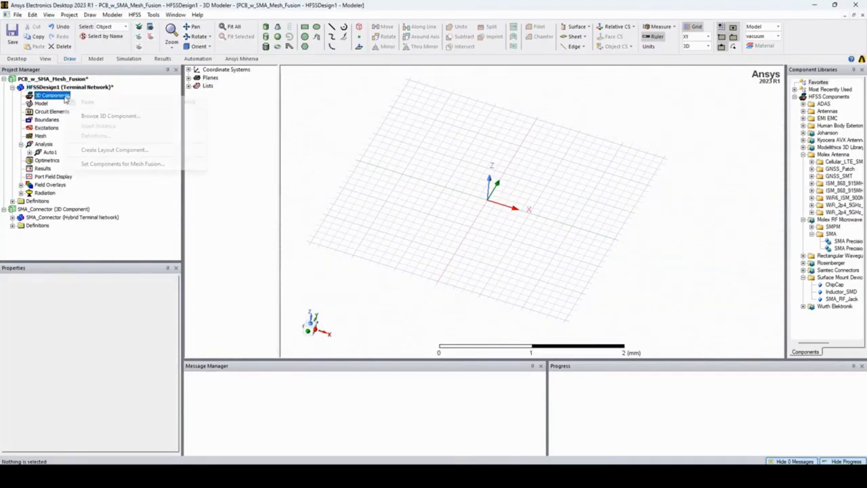
click(155, 154)
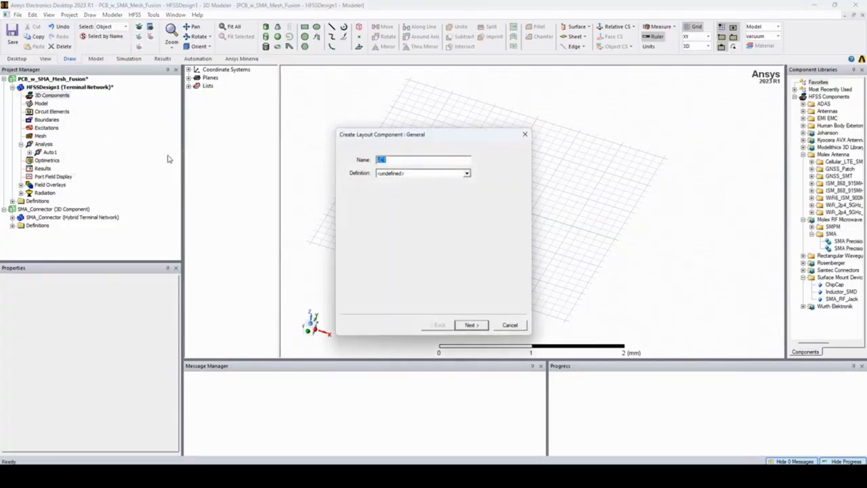
click(453, 174)
scroll(427, 198, up, 1)
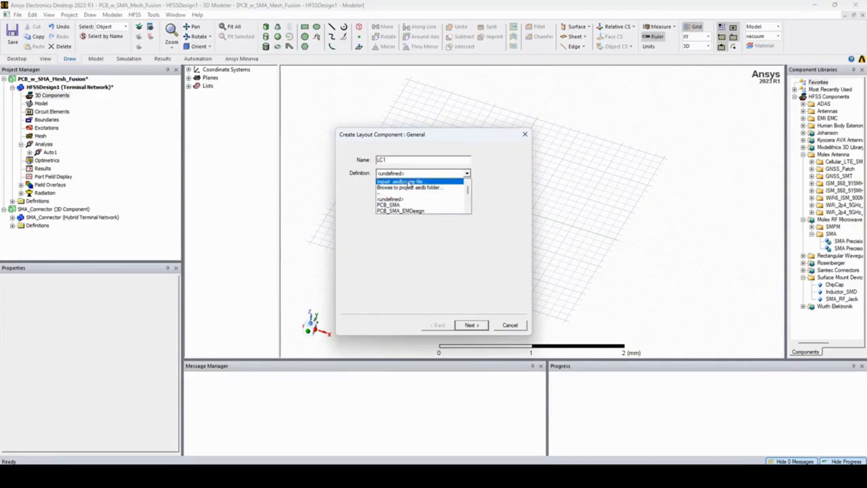
click(409, 183)
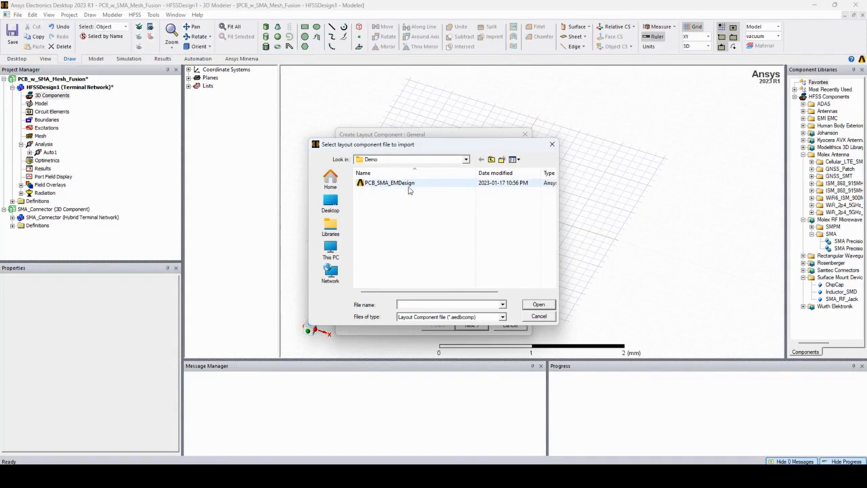
click(409, 187)
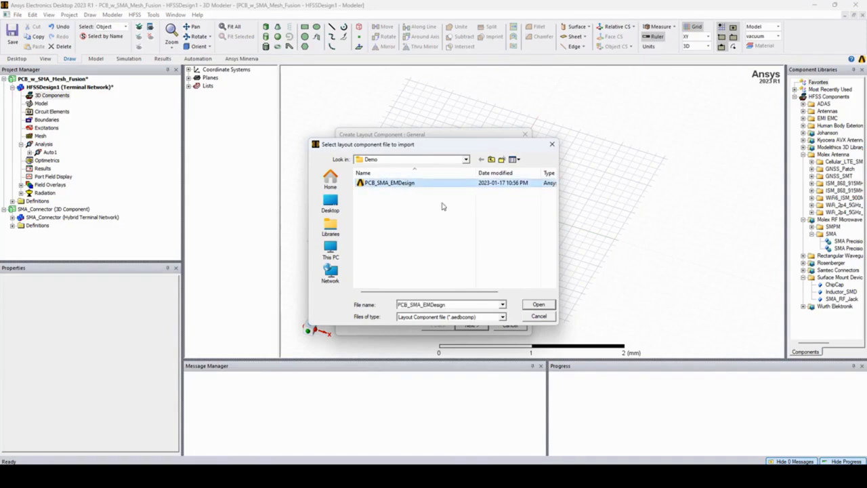
click(538, 305)
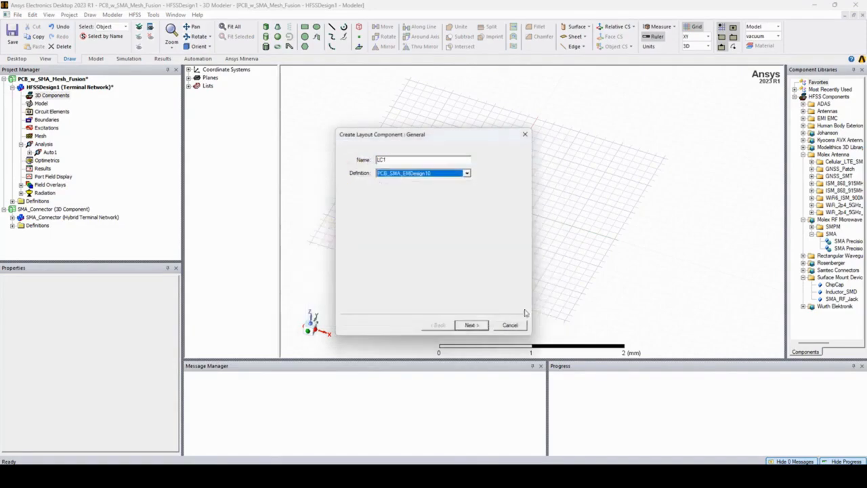
click(473, 326)
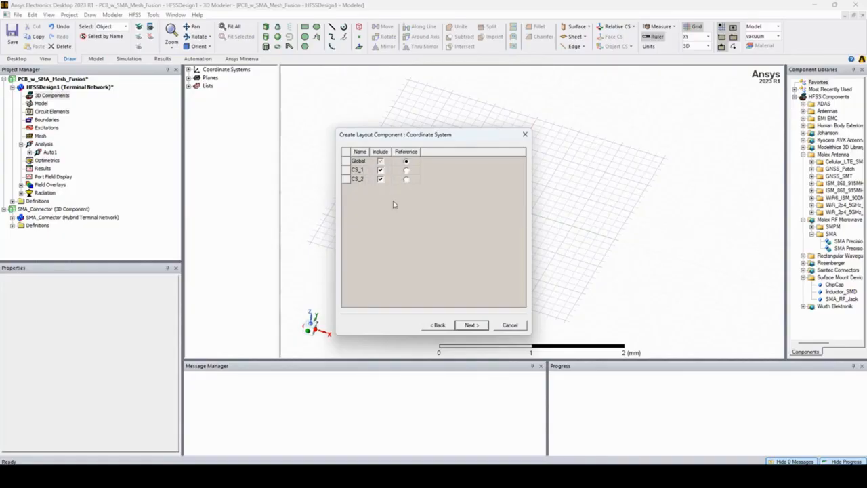
click(471, 325)
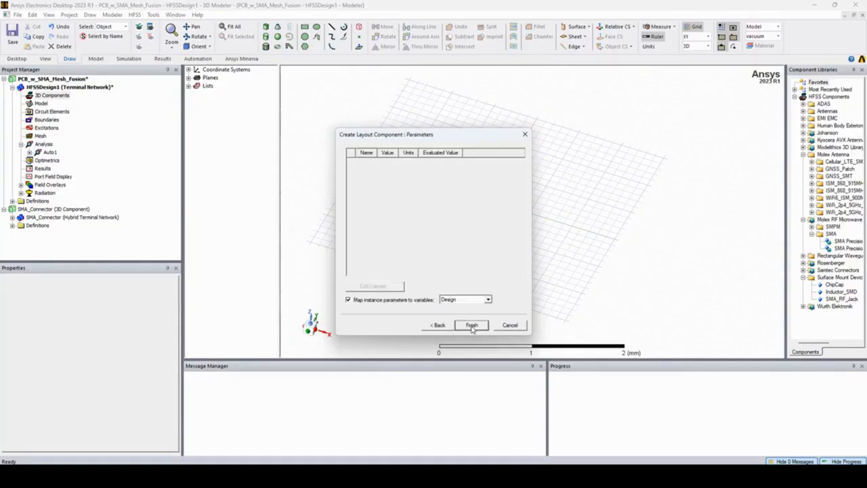
click(475, 327)
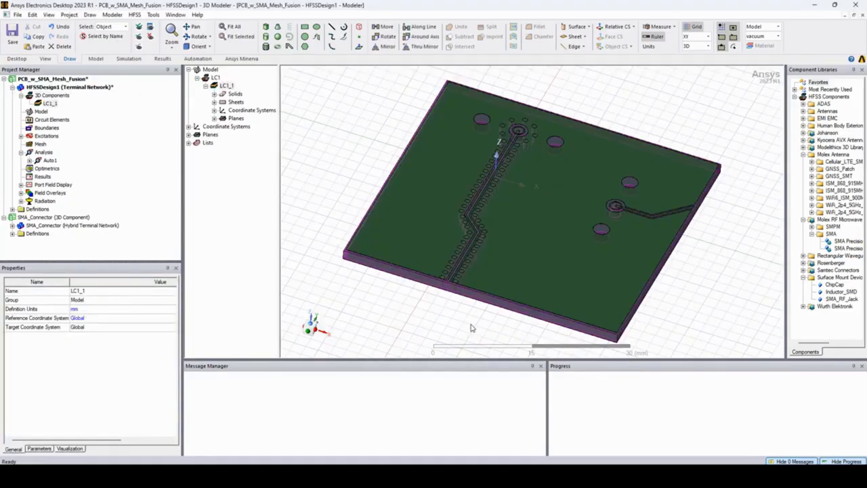
- Insert the SMA_Connector 3D component from the Demo folder with LC1_CS_1 as its target coordinate system
right_click(62, 99)
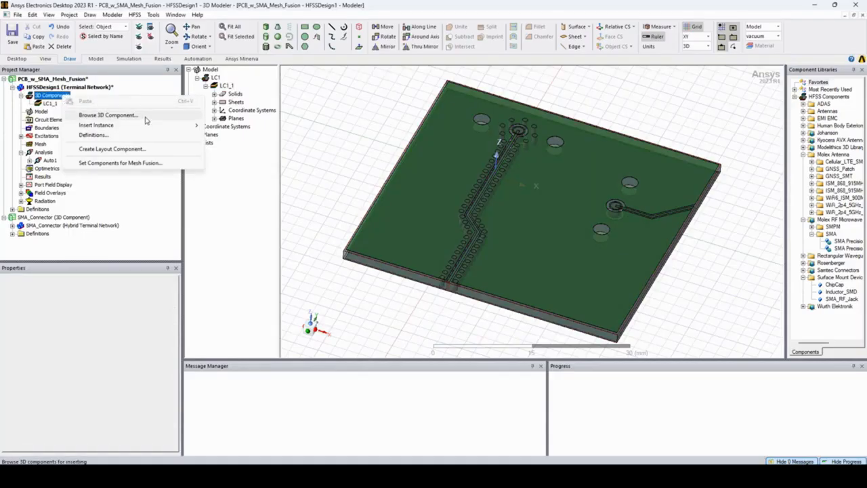
click(145, 116)
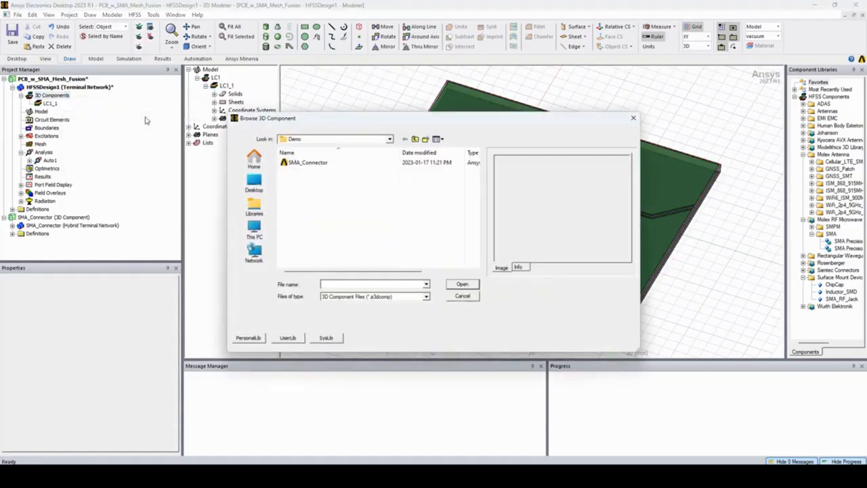
click(332, 164)
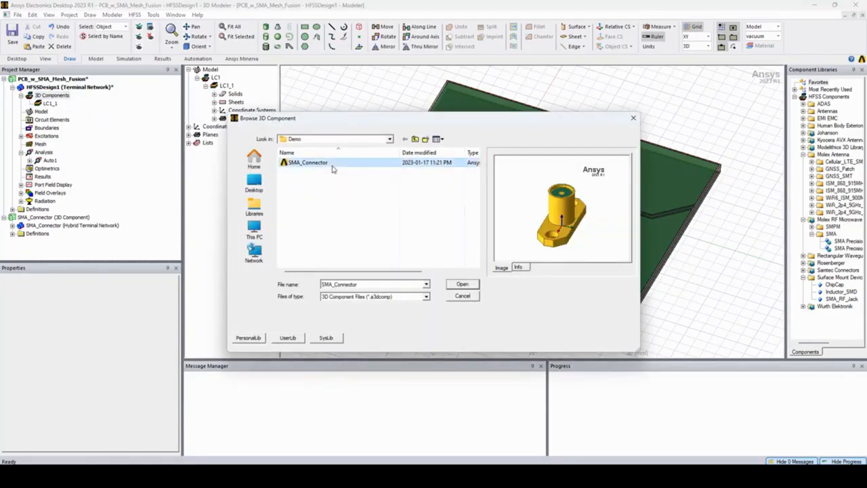
click(466, 286)
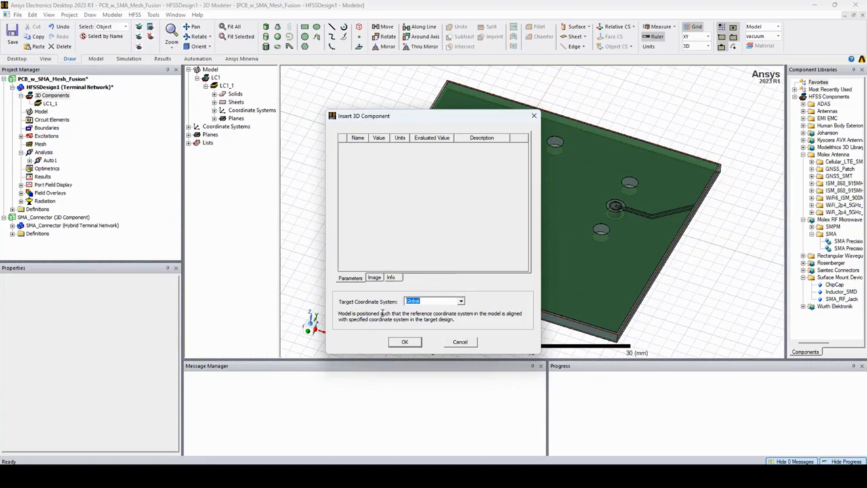
click(461, 302)
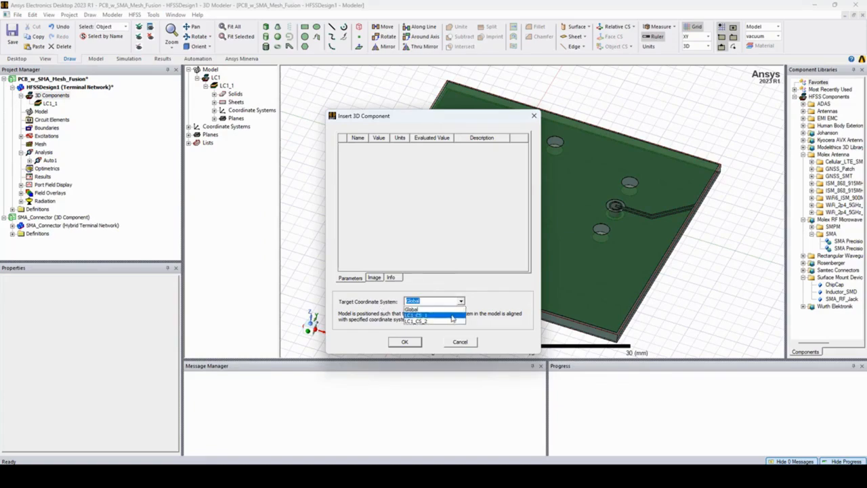
click(453, 316)
click(417, 343)
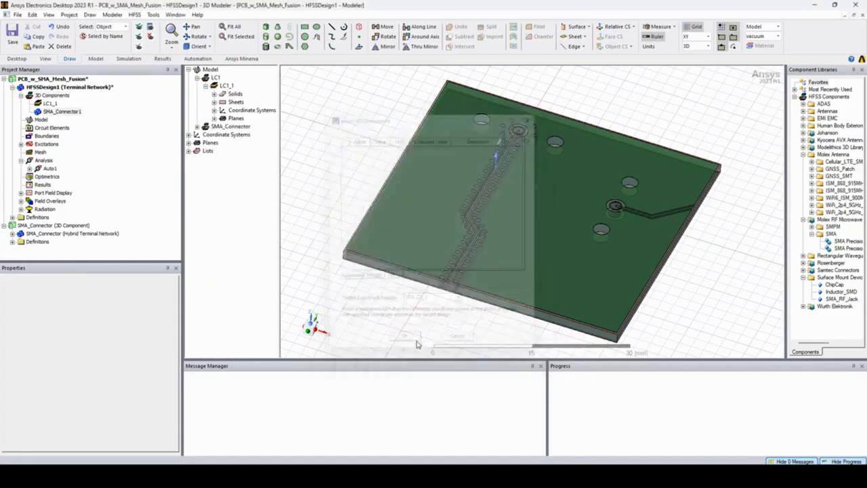
click(616, 126)
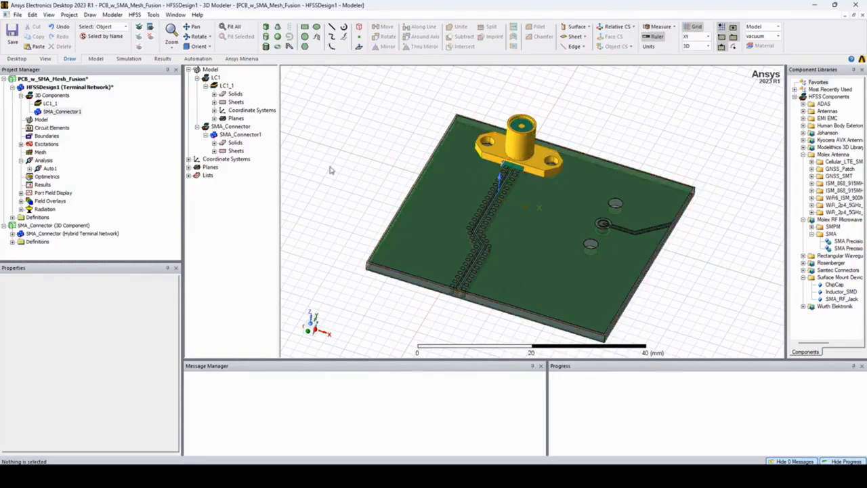
- Insert a second SMA_Connector 3D component with LC1_CS_2 as its target coordinate system
right_click(55, 99)
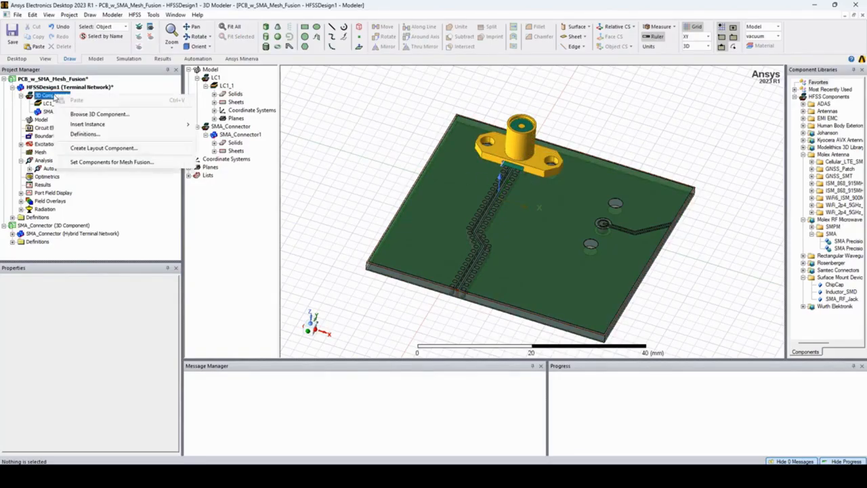
click(135, 117)
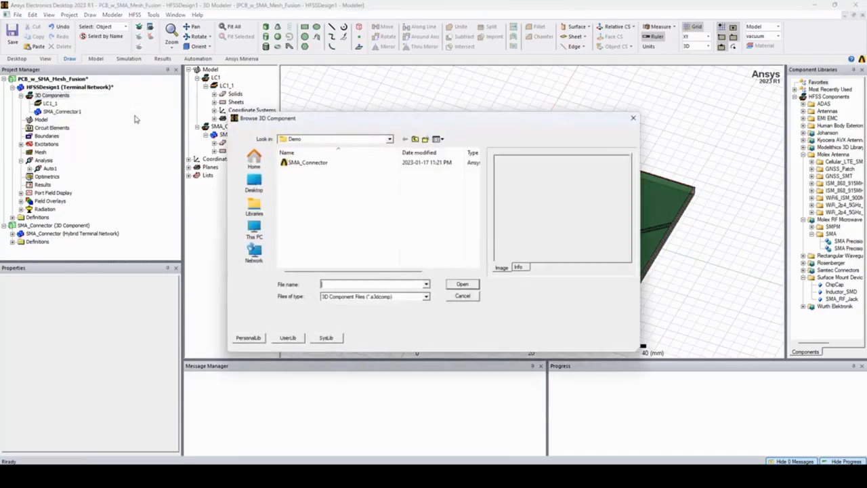
click(317, 166)
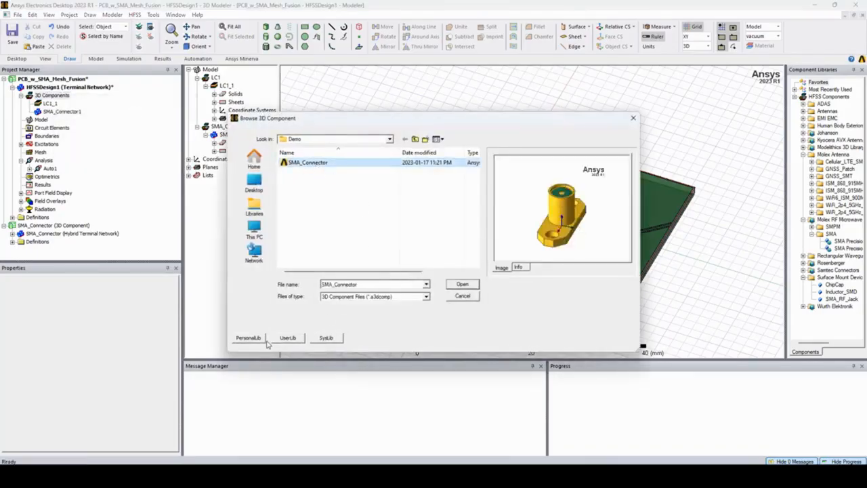
click(462, 283)
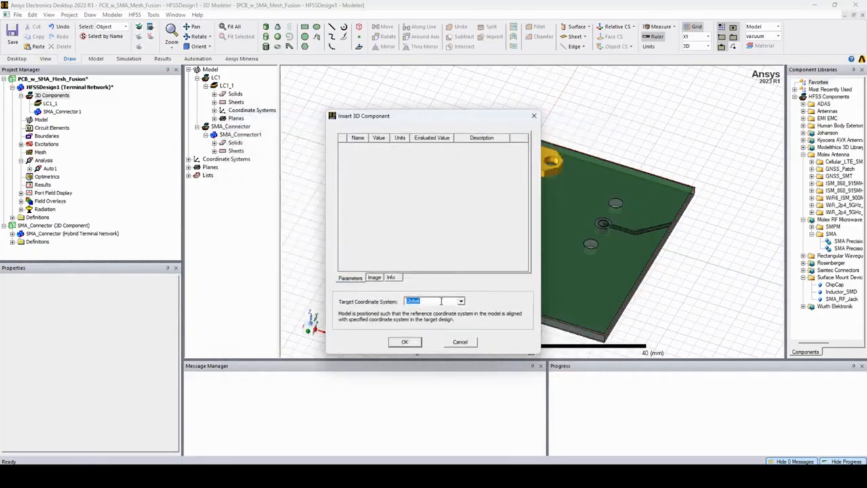
click(462, 302)
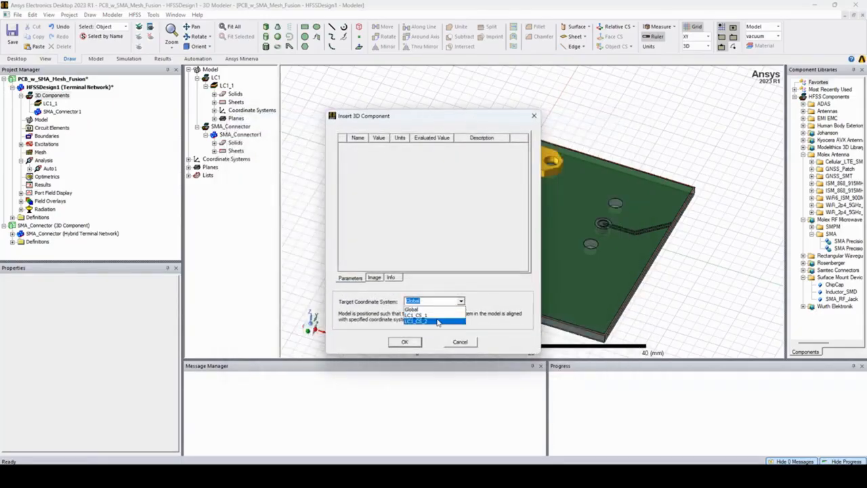
click(438, 321)
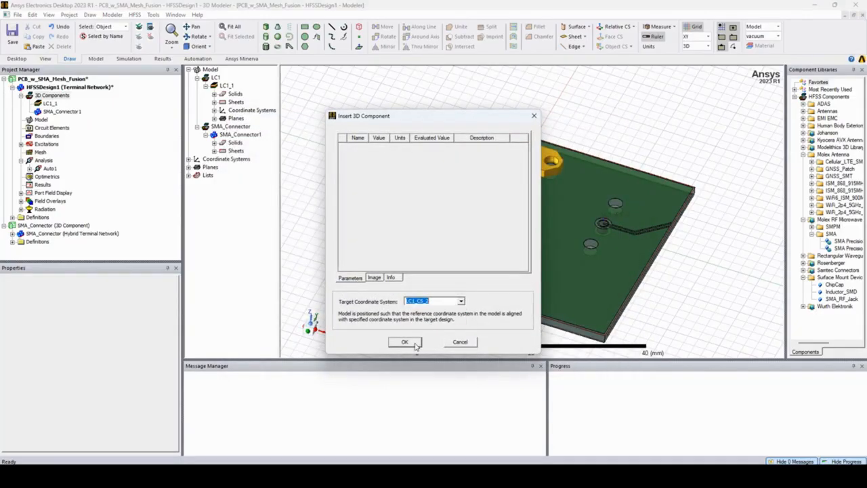
click(405, 343)
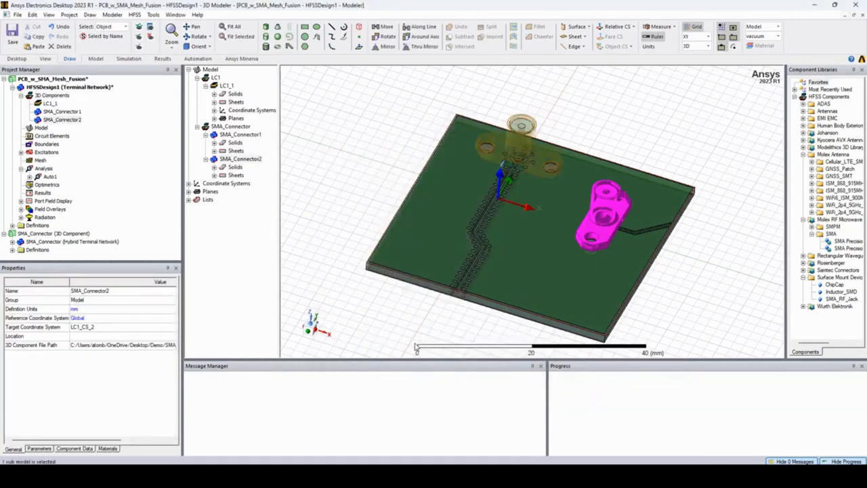
click(351, 185)
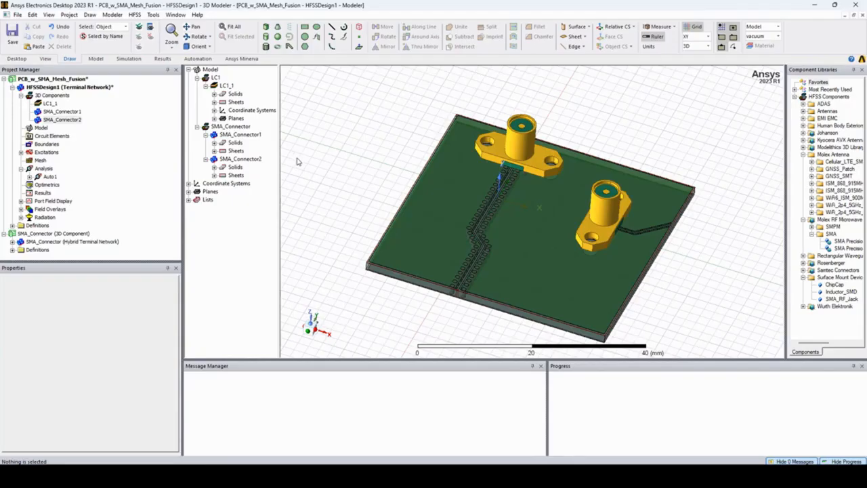
- Enable Mesh Fusion for components LC1_1, SMA_Connector1 and SMA_Connector2, and apply the settings
right_click(63, 99)
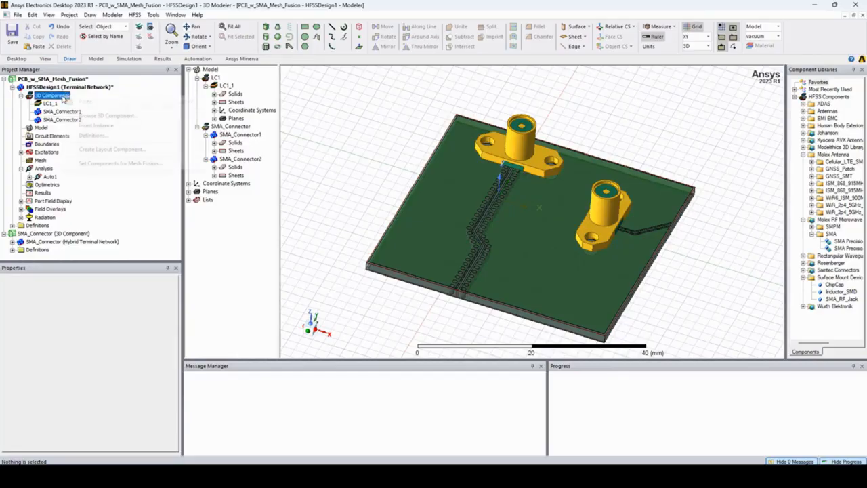
click(168, 164)
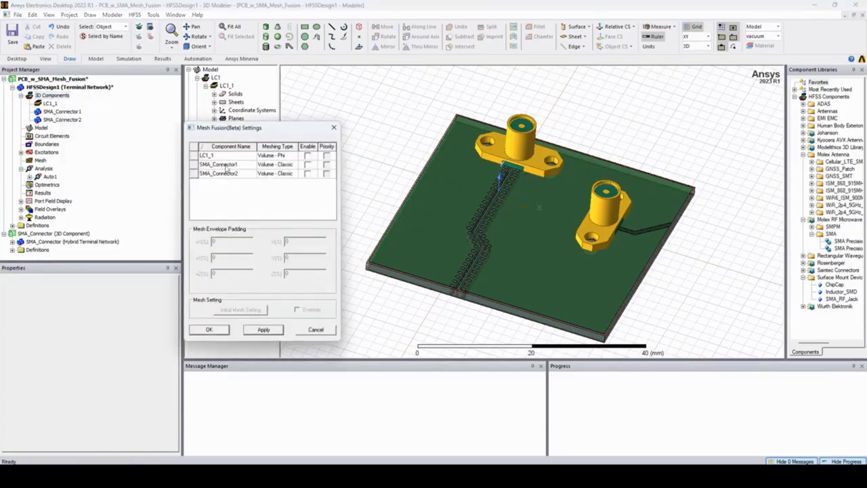
click(307, 156)
click(307, 165)
click(307, 175)
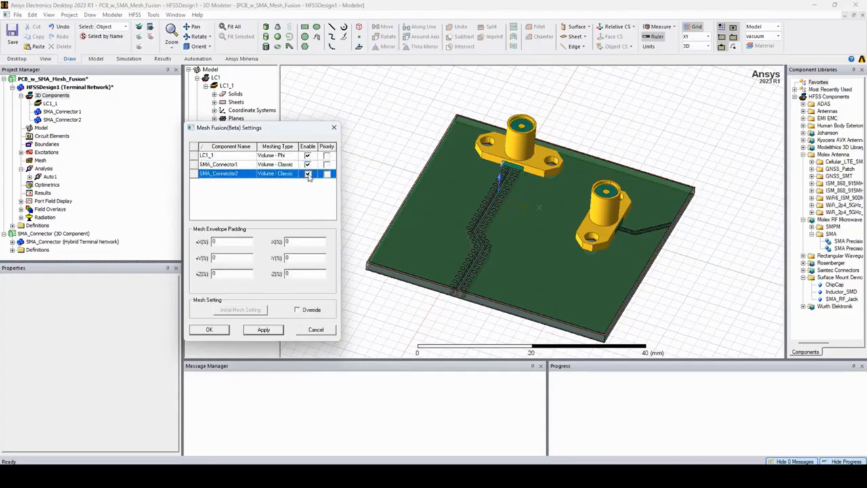
click(276, 332)
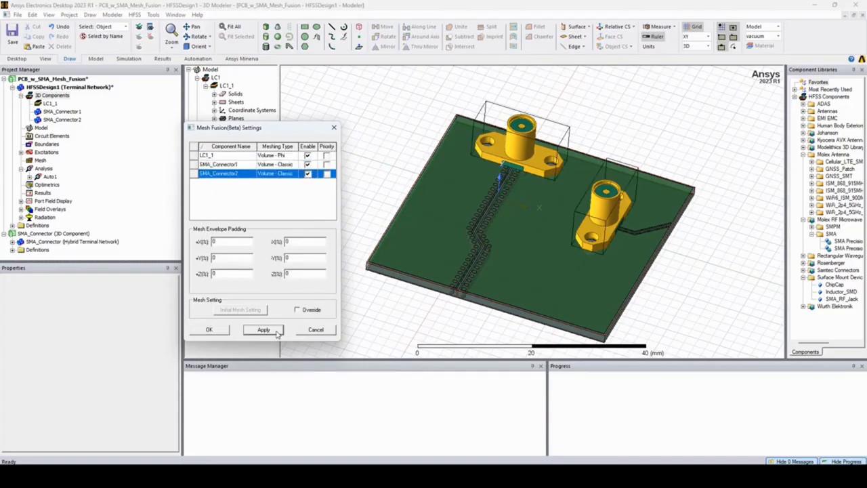
click(226, 332)
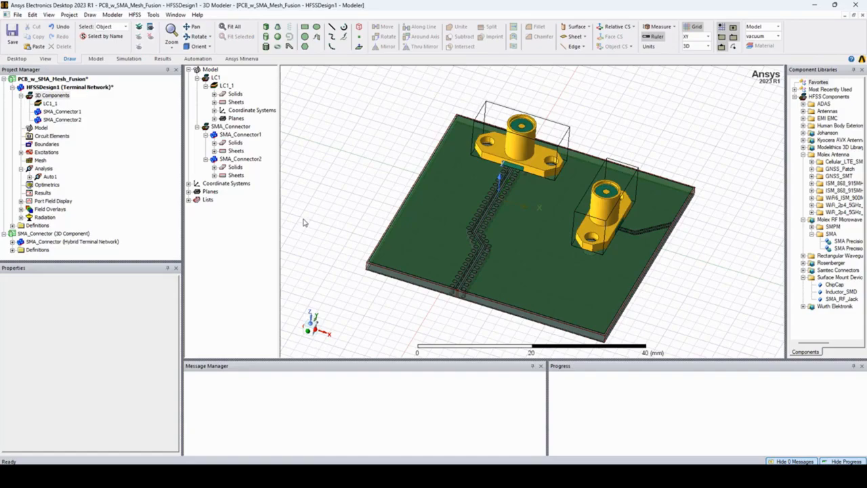
- Run the validation check on the assembled HFSS design
click(131, 61)
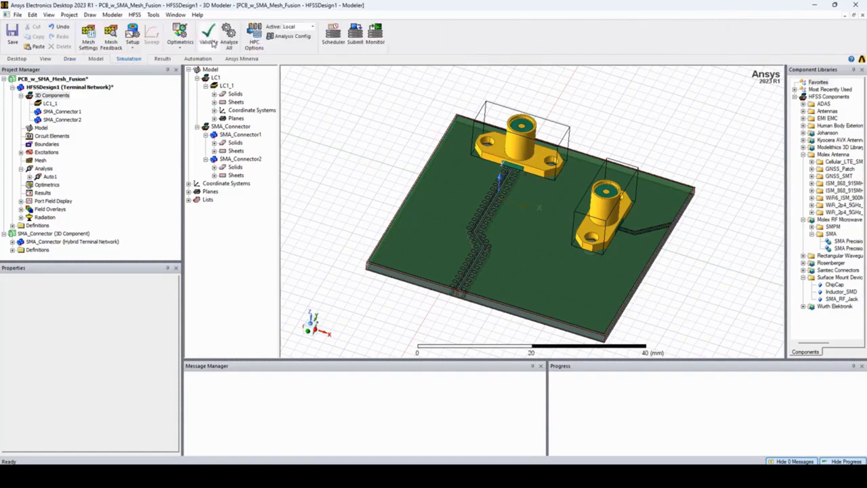
click(209, 37)
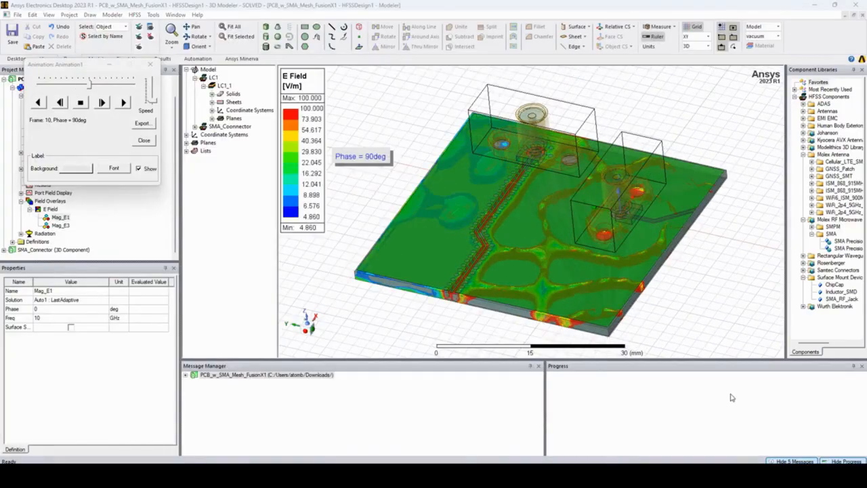